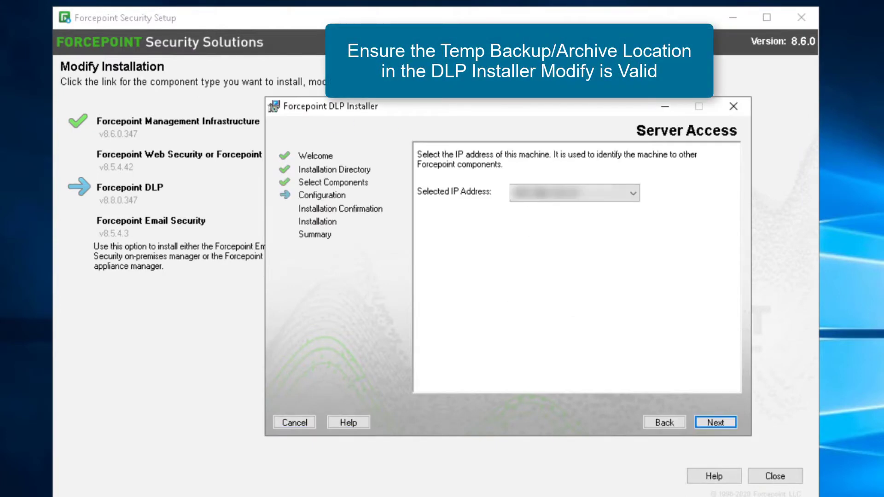
Step: Accept the selected server IP address, enter the local administrator's account password, and continue to the SQL Server connection settings
click(715, 422)
text(●●●●●●●●●●●●)
key(Tab)
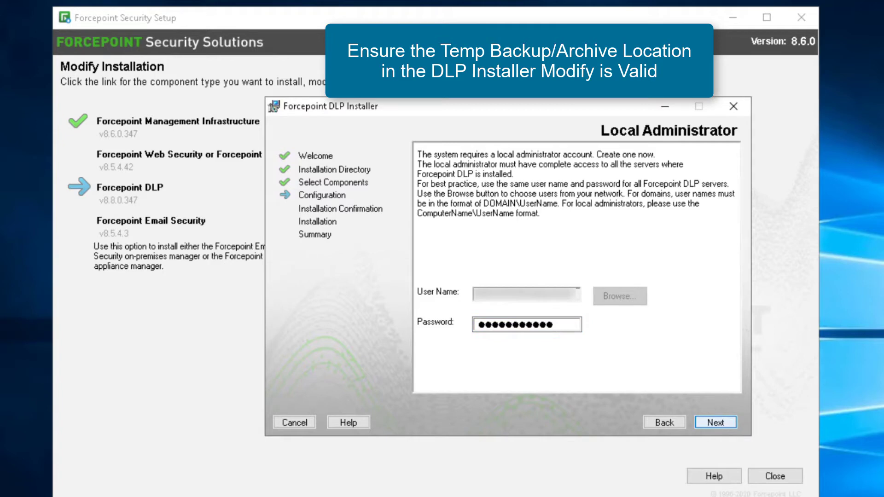
key(Return)
Step: Enter sa as the SQL Server user name with its account password, and continue to the temporary file location settings
text(sa)
key(Tab)
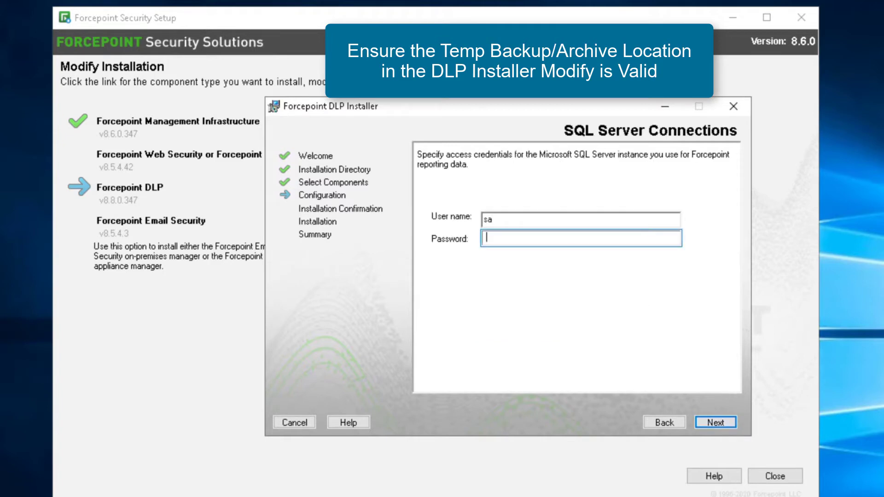
text(●●●●●●●●●●●●)
key(Return)
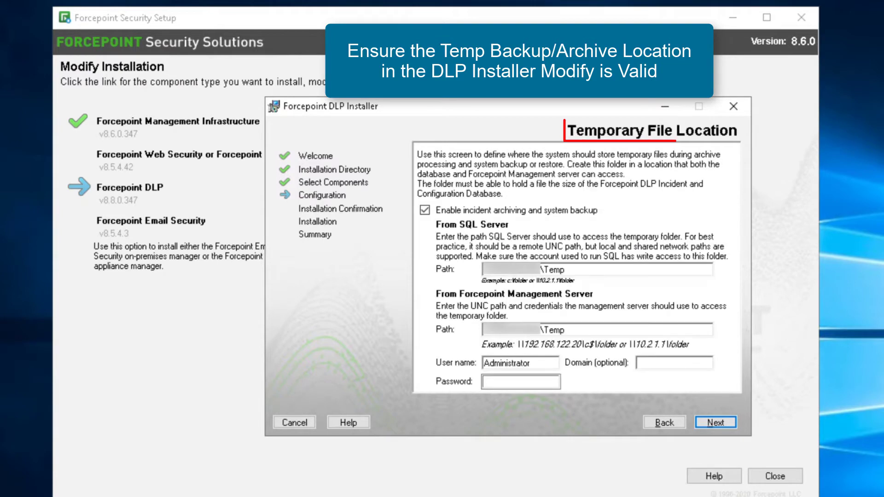
Step: Enter the account password the management server uses to access the temporary backup and archive folder
click(488, 381)
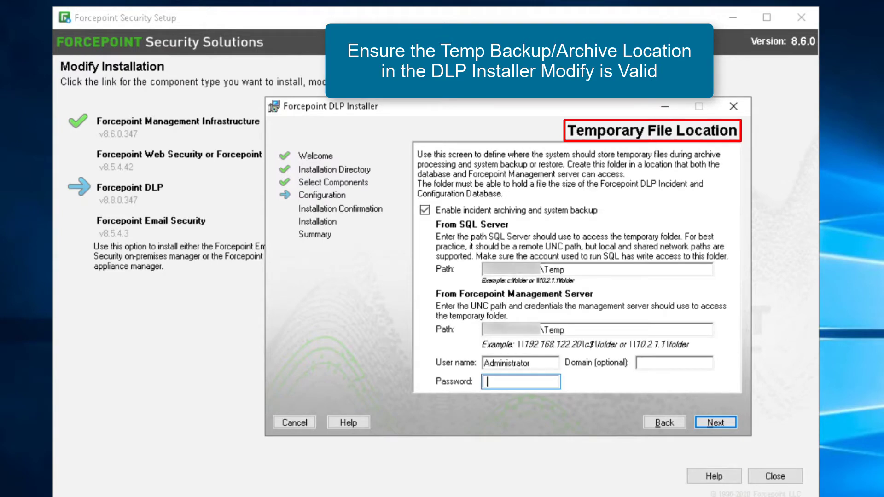
text(●●●●●●●●●●●)
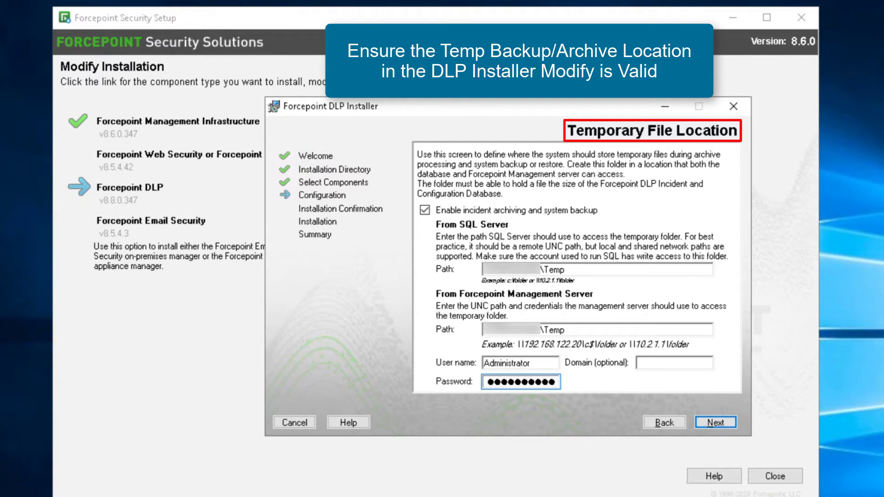
key(Tab)
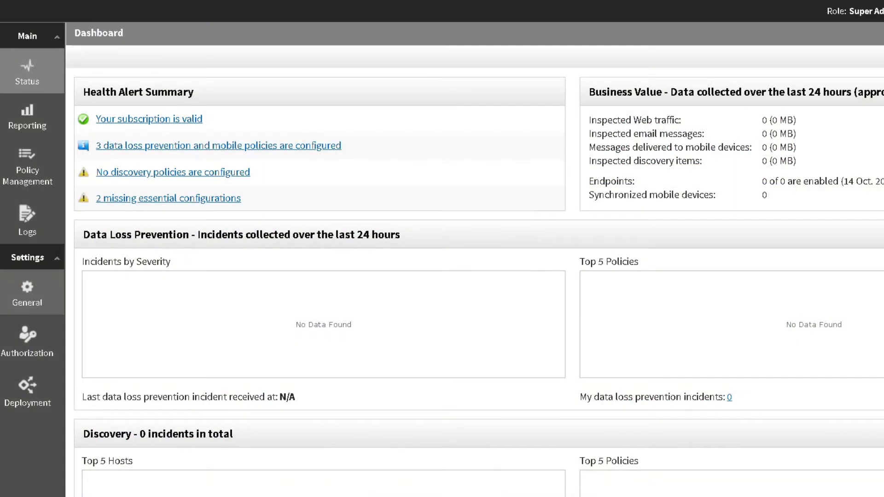
Step: Open the general Backup settings in the Forcepoint management console and check the remote backup path
mouse_move(28, 294)
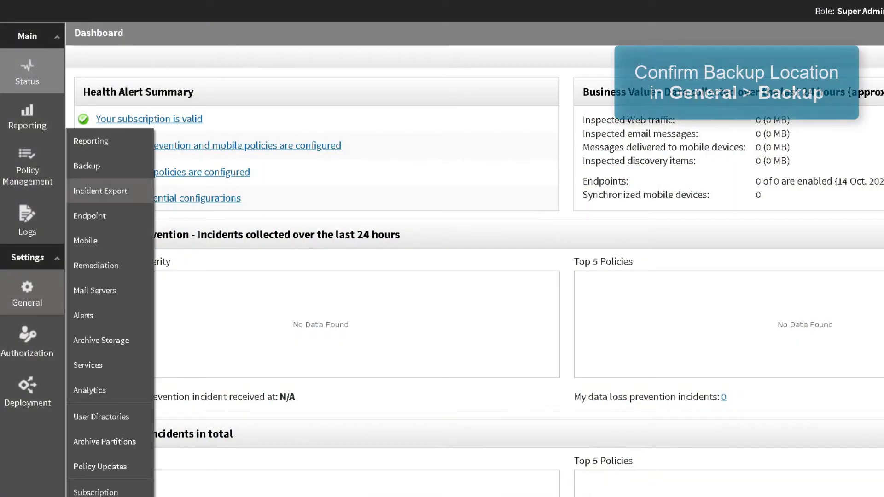
click(86, 165)
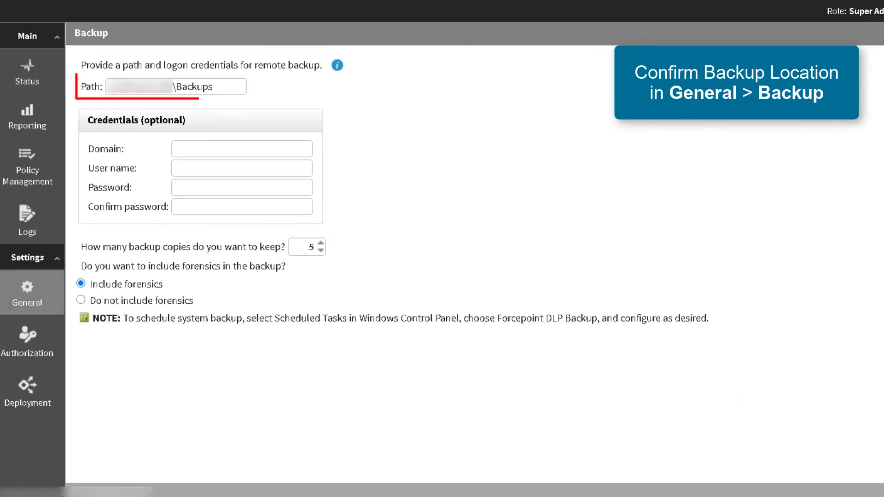
click(213, 86)
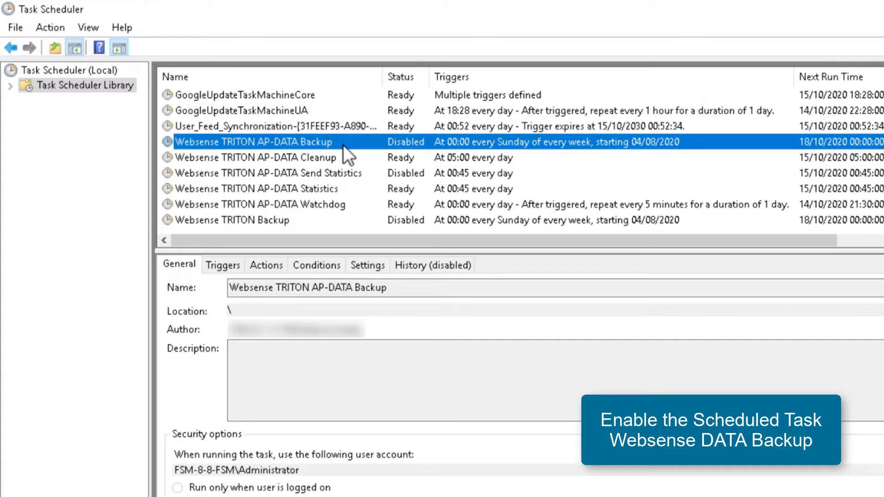
Step: Switch to Task Scheduler, enable the Websense TRITON AP-DATA Backup task and run it
right_click(343, 145)
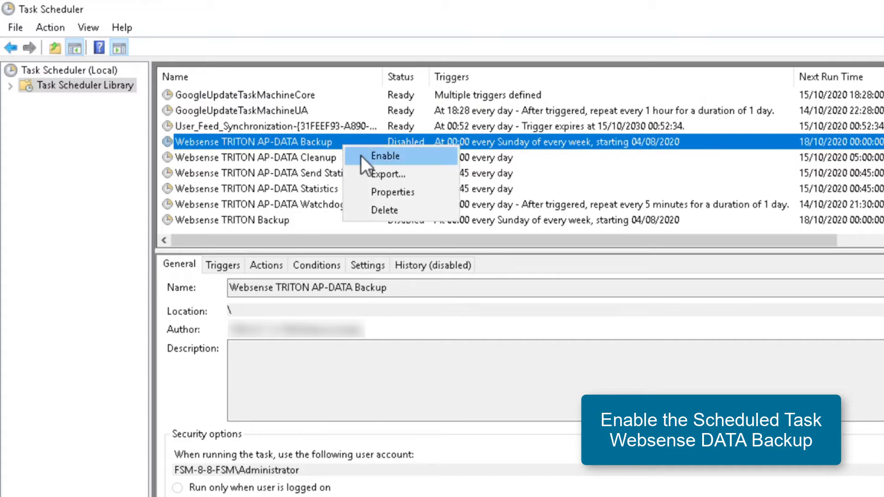
click(361, 156)
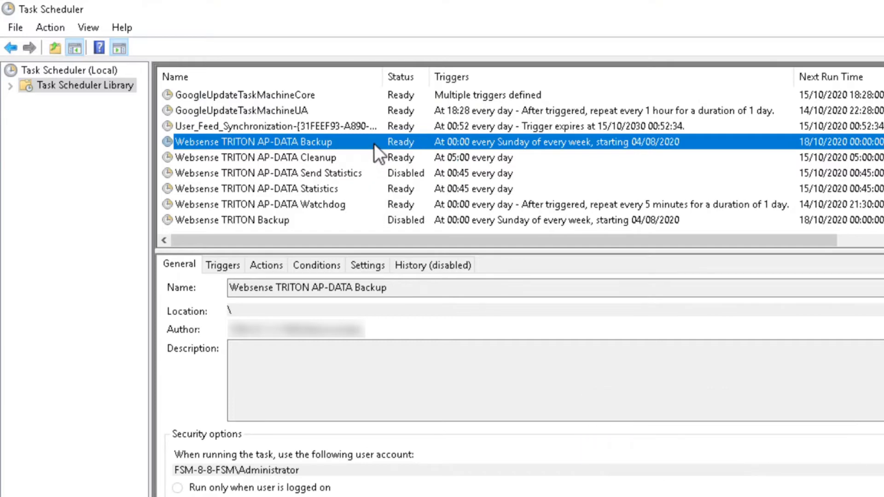
right_click(374, 144)
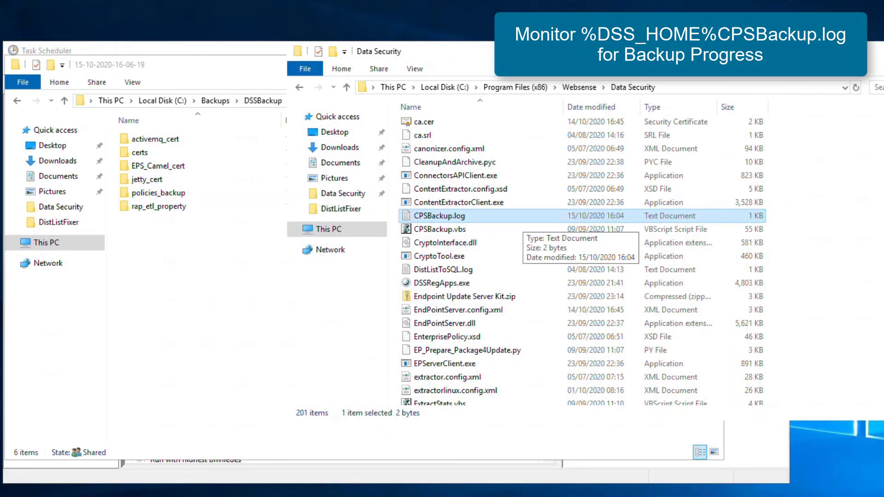
Step: Open CPSBackup.log from the Data Security folder, check the backup's start and total size entries, and close the log
double_click(522, 216)
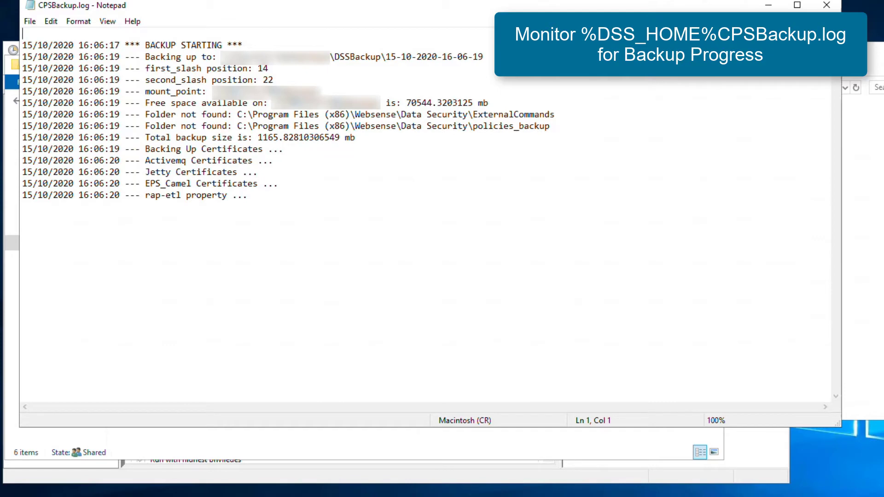
drag(243, 44, 23, 33)
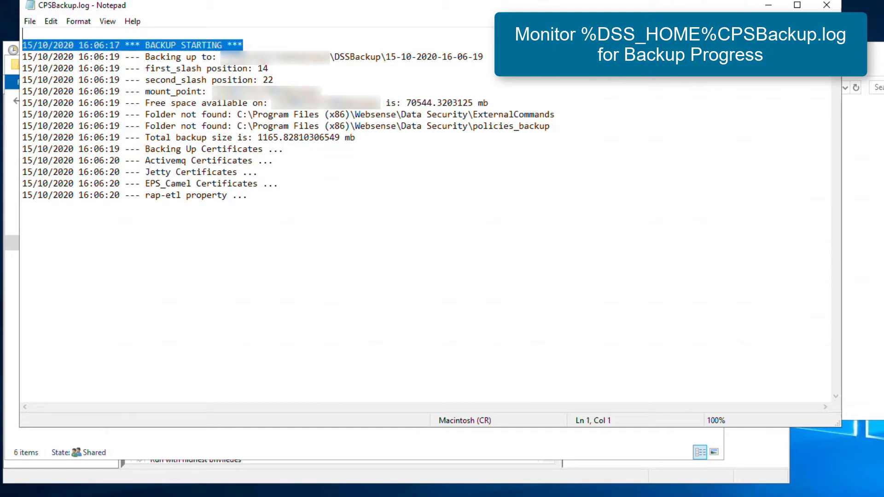
click(355, 137)
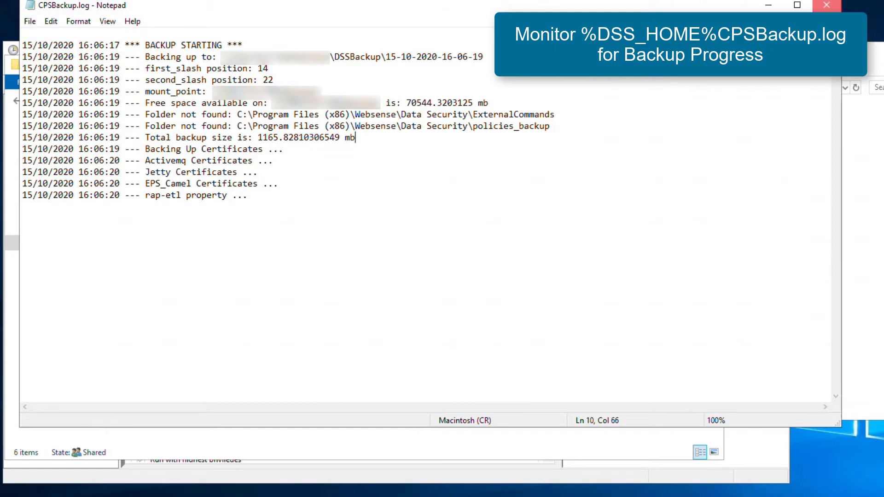
click(826, 5)
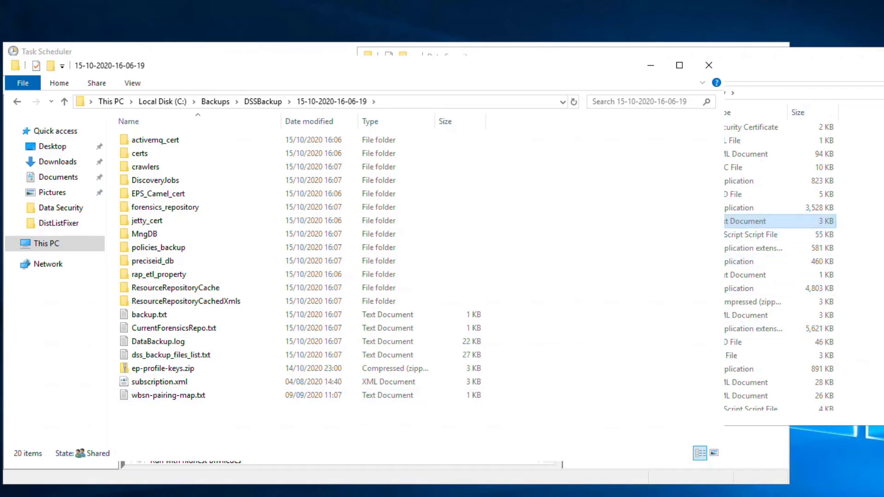
Step: Reopen CPSBackup.log to check for the backup completion entry, and read through the detailed DataBackup.log
double_click(765, 221)
click(22, 287)
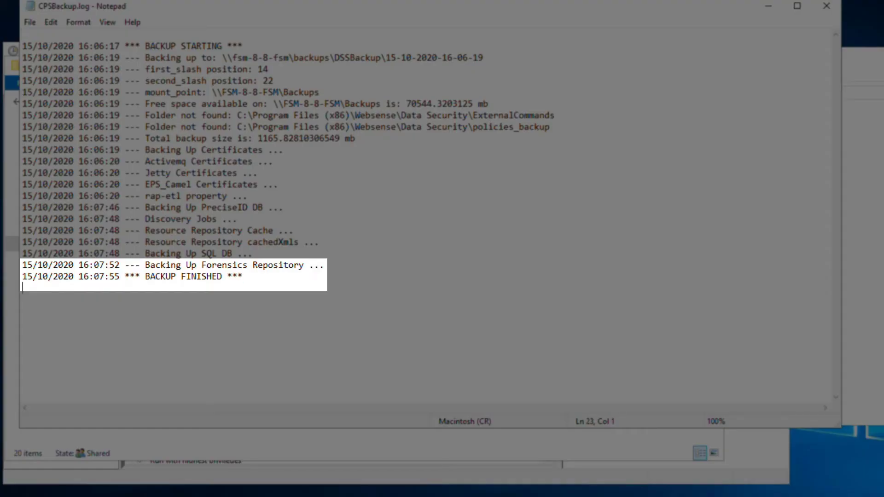
drag(243, 276, 120, 276)
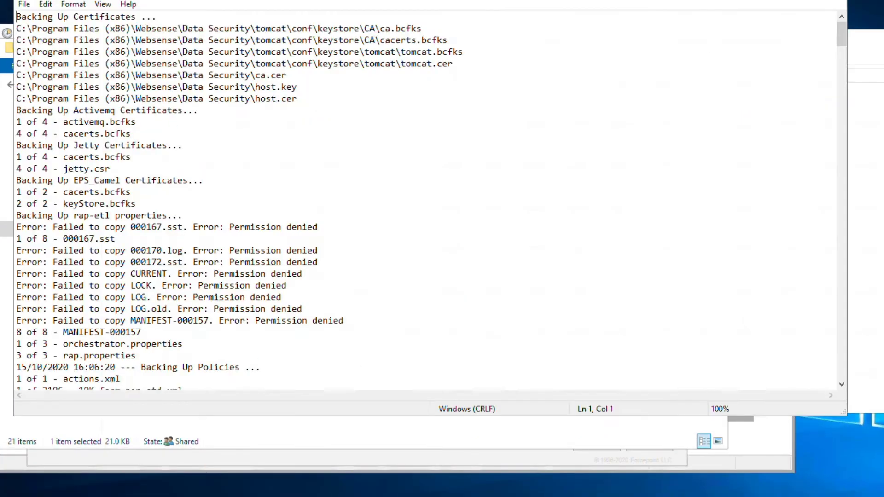
drag(841, 34, 841, 366)
drag(136, 367, 16, 367)
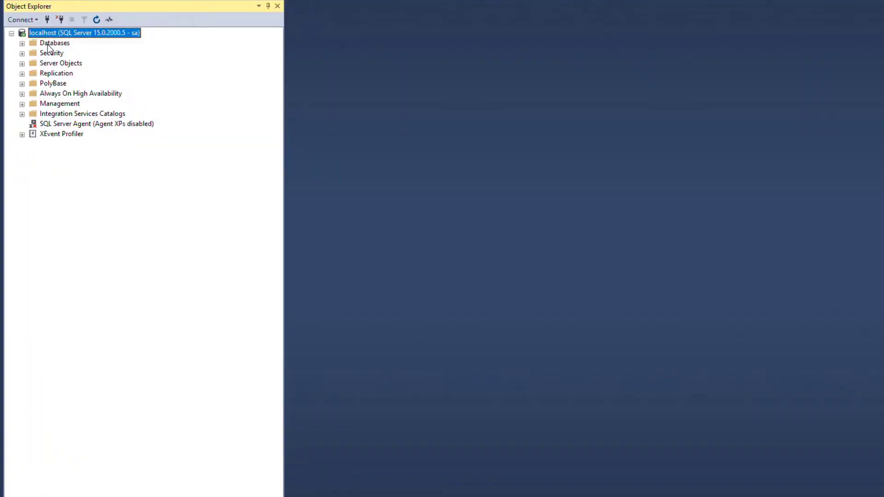
Step: Switch to SQL Server Management Studio and open the Restore Database dialog for the wbsn-data-security database
click(48, 44)
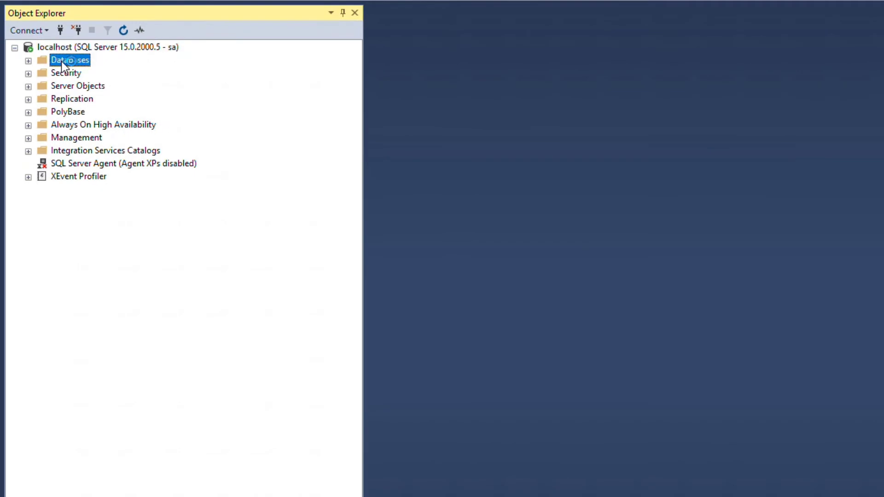
double_click(62, 62)
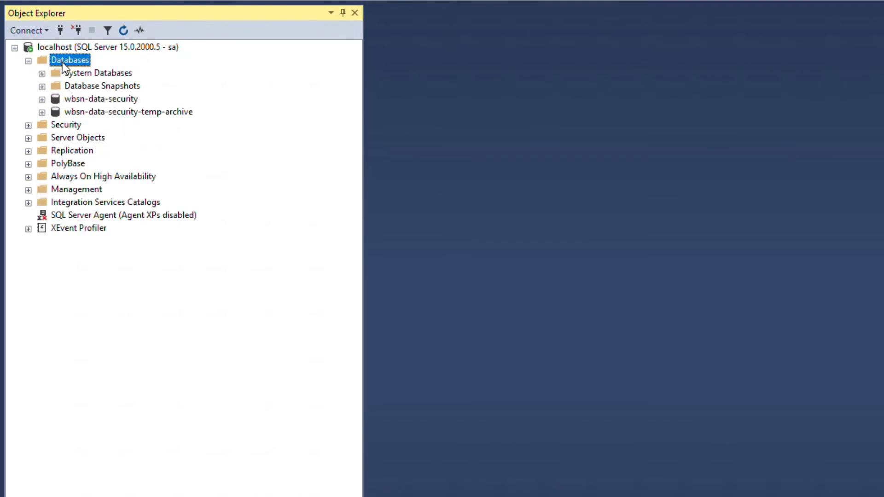
click(68, 98)
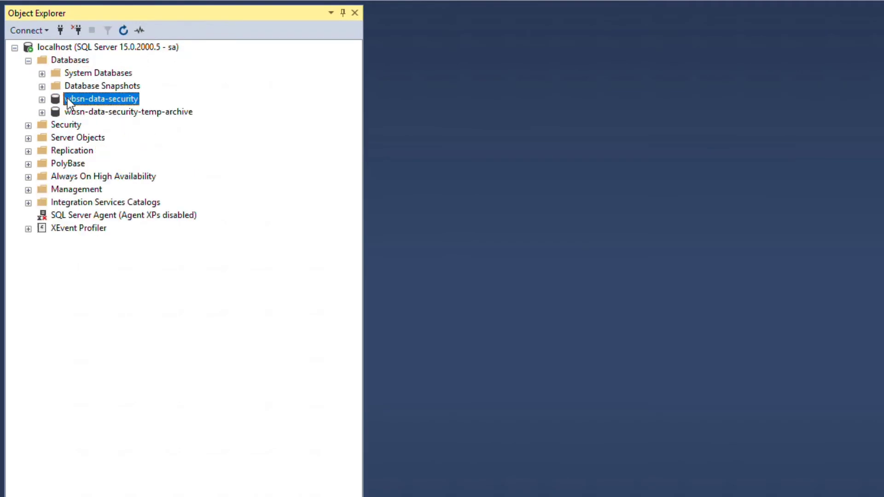
right_click(68, 98)
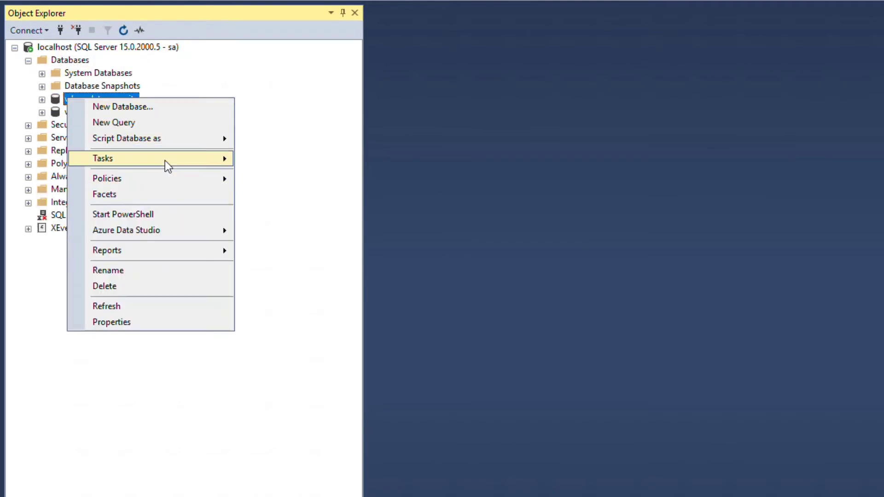
mouse_move(187, 165)
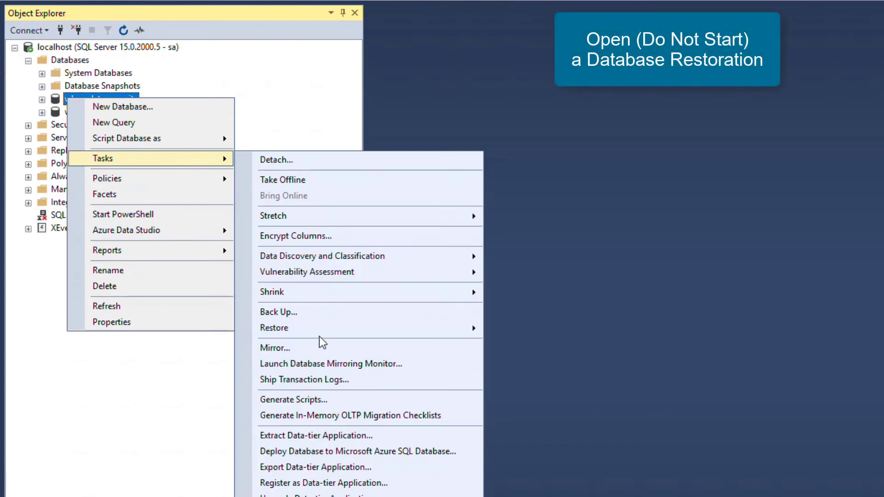
mouse_move(327, 339)
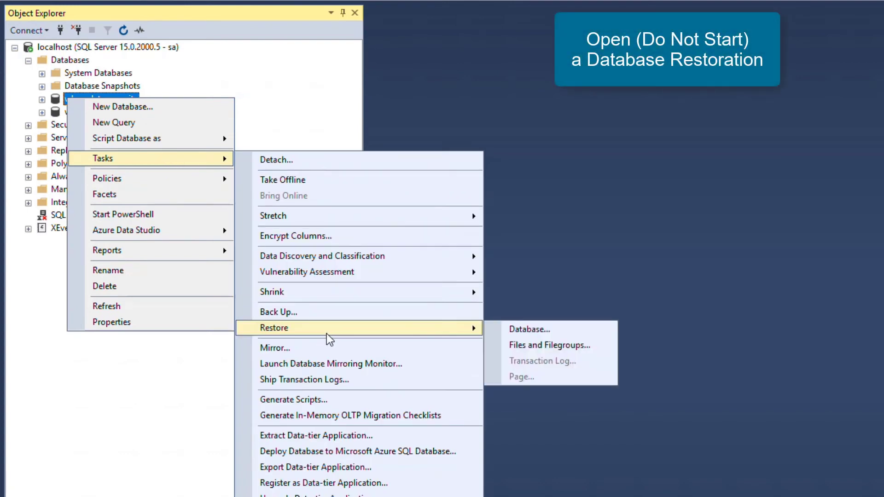
click(519, 330)
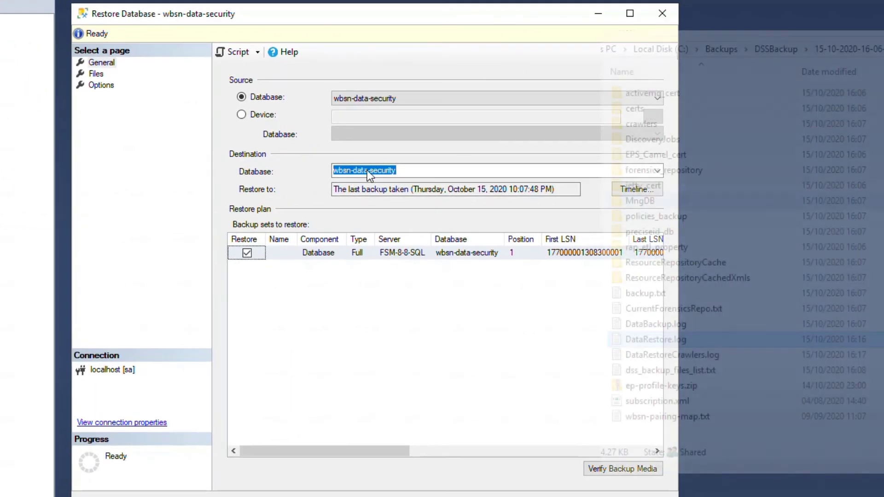
Step: Set the restore source to a device and add the backup file C:\wbsn-data-security.bak as its media
click(261, 115)
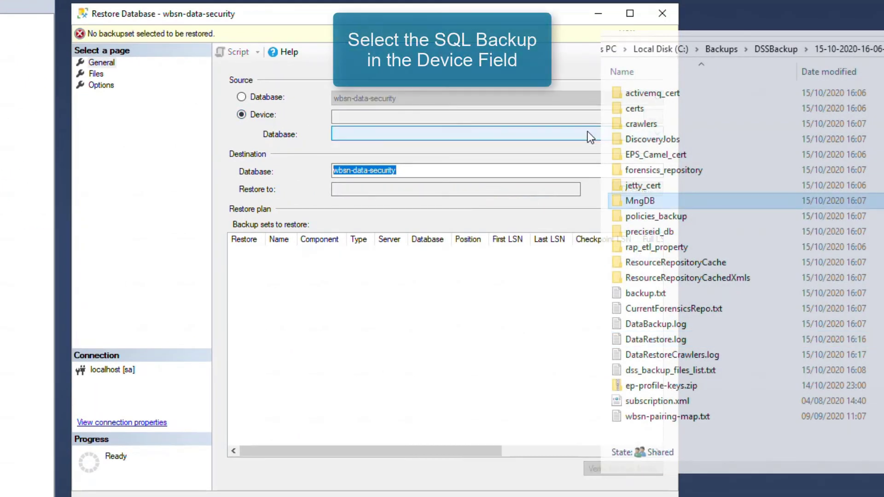
click(652, 118)
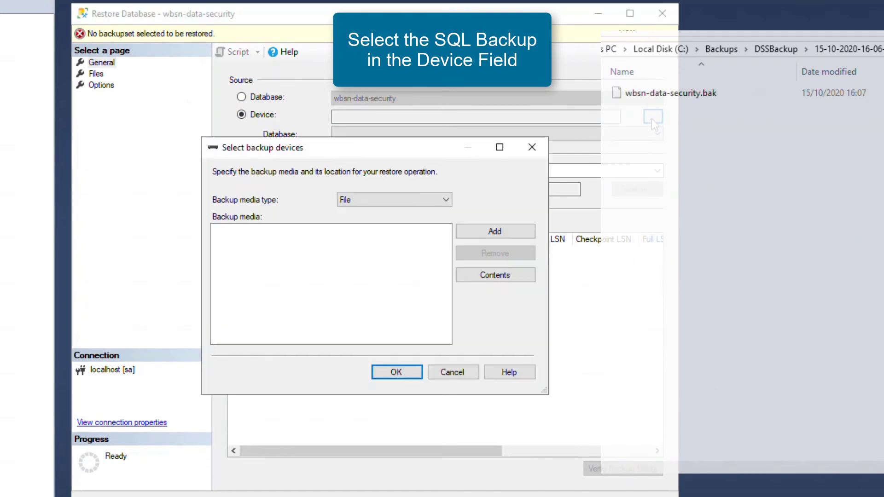
click(371, 203)
click(403, 209)
click(467, 233)
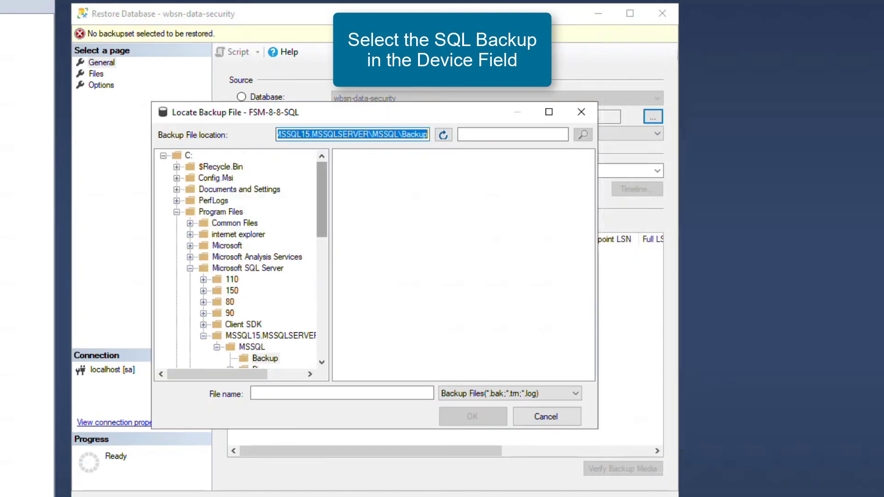
click(188, 155)
double_click(384, 312)
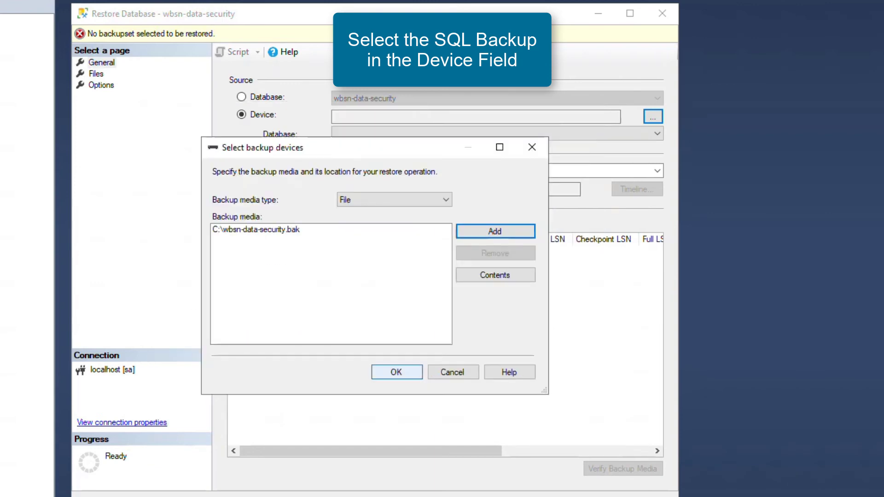
click(397, 372)
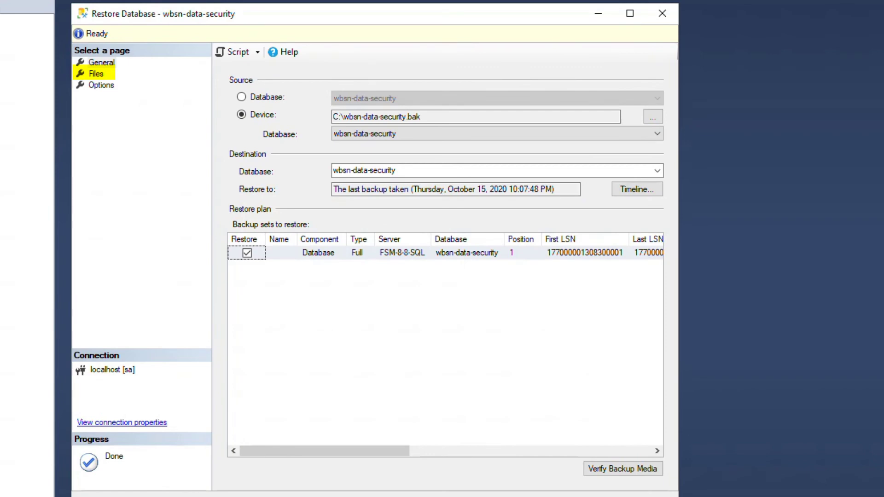
Step: Compare the original file paths with the Restore As paths for the database's data and log files
click(96, 74)
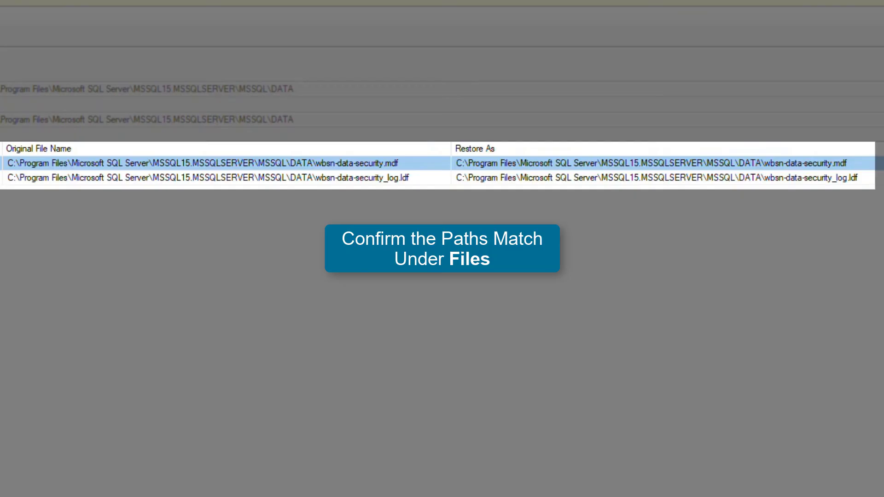
click(207, 178)
click(207, 163)
click(468, 163)
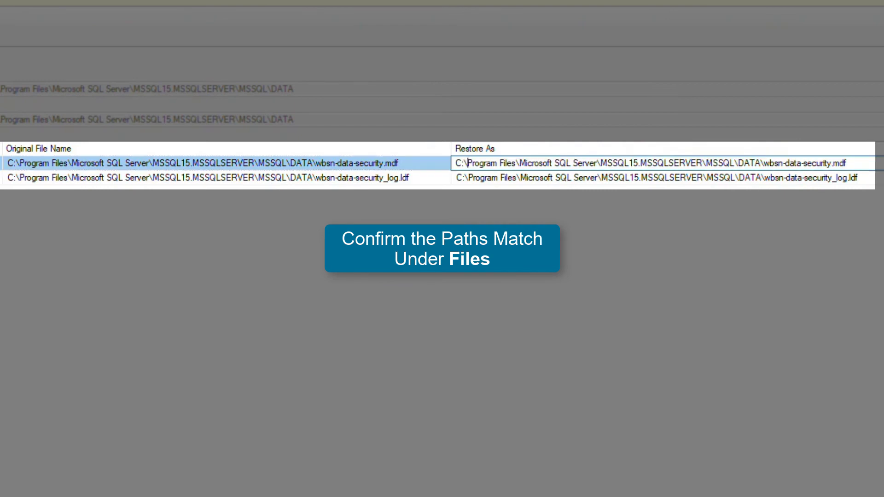
key(Escape)
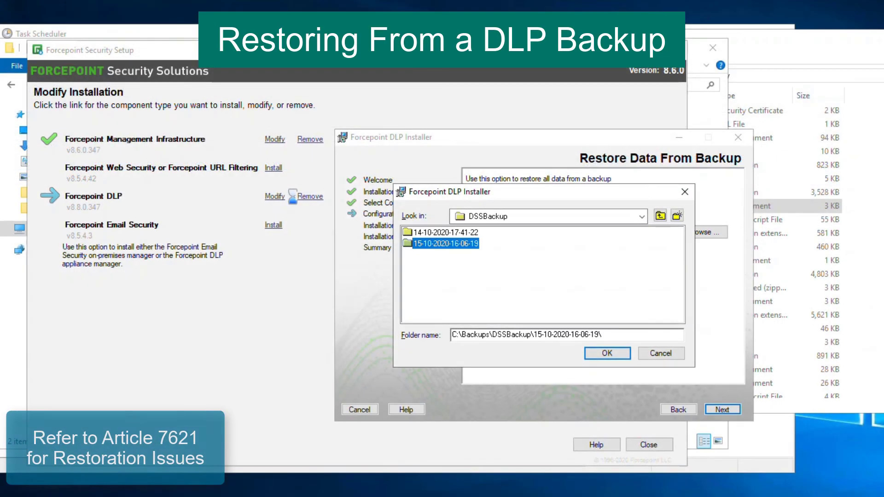
key(Return)
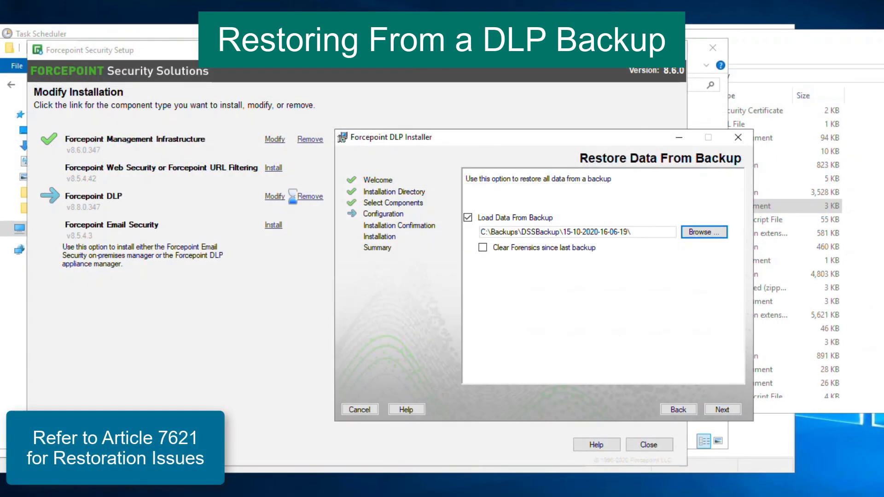
key(alt+n)
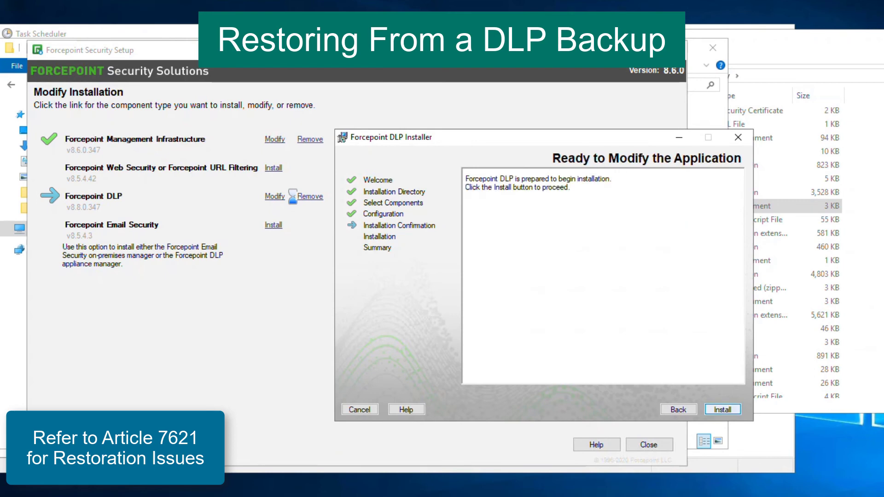
key(Return)
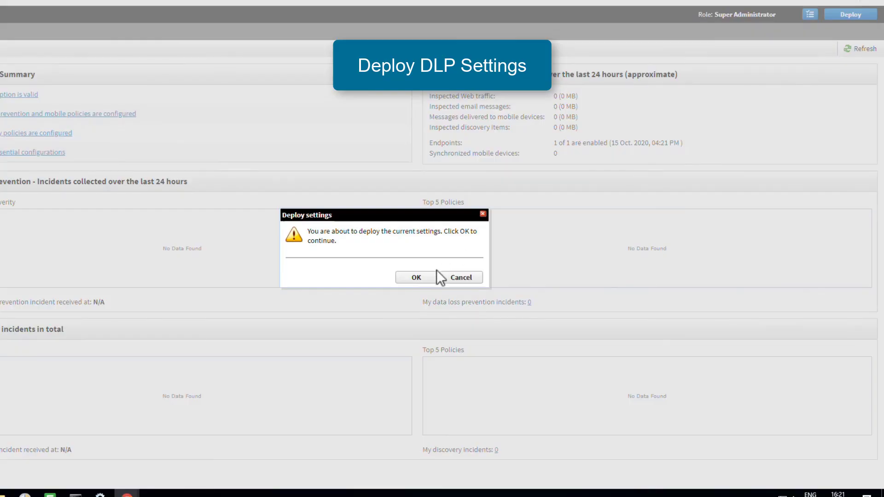
Step: Confirm deployment of the current DLP settings in the Forcepoint management console
click(421, 278)
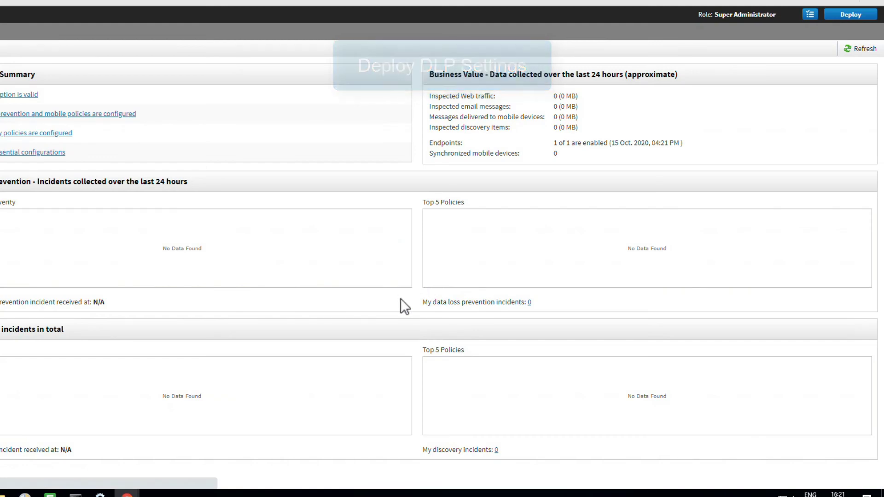